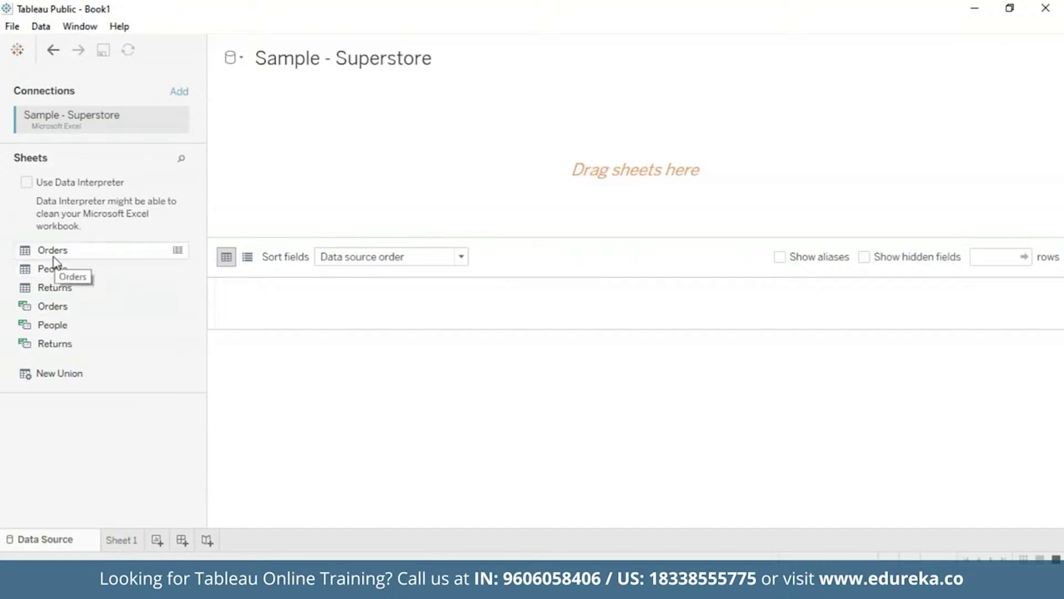
Add the Orders sheet to the data source and left-join the Returns sheet to it
drag(53, 254, 552, 141)
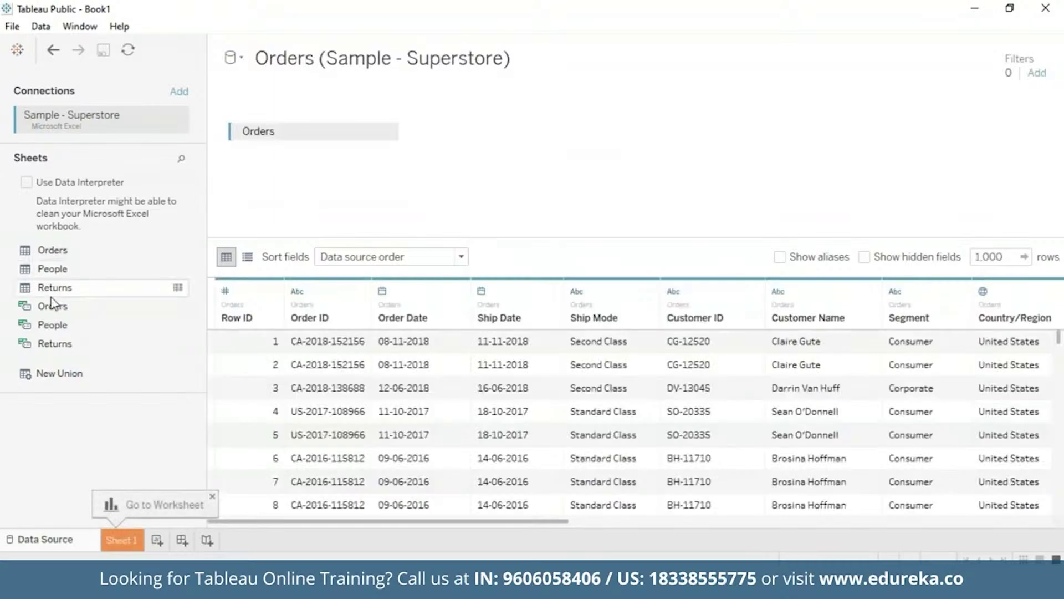
drag(56, 288, 252, 120)
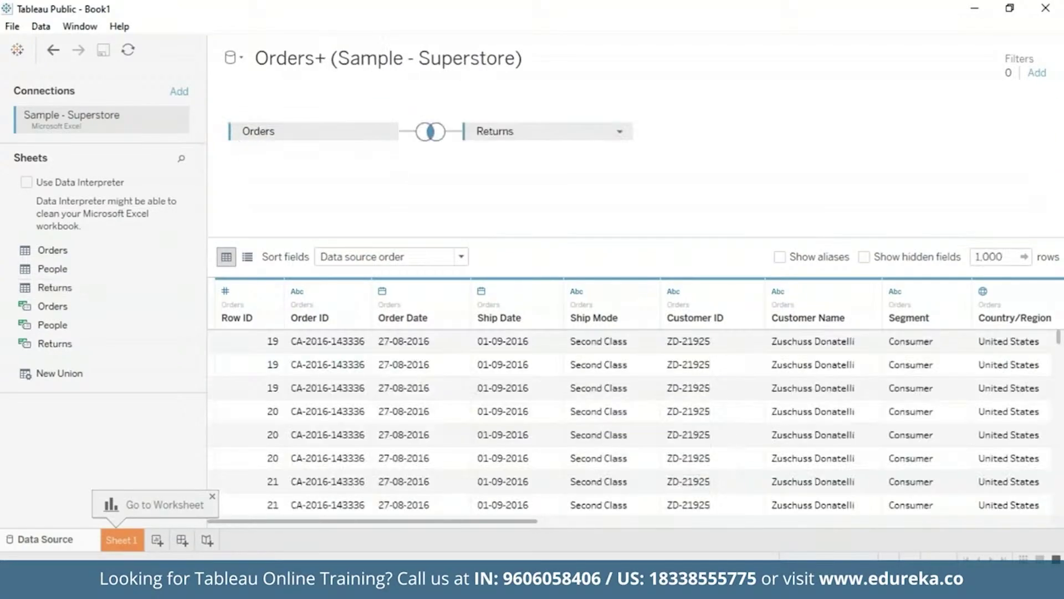
click(432, 133)
click(414, 200)
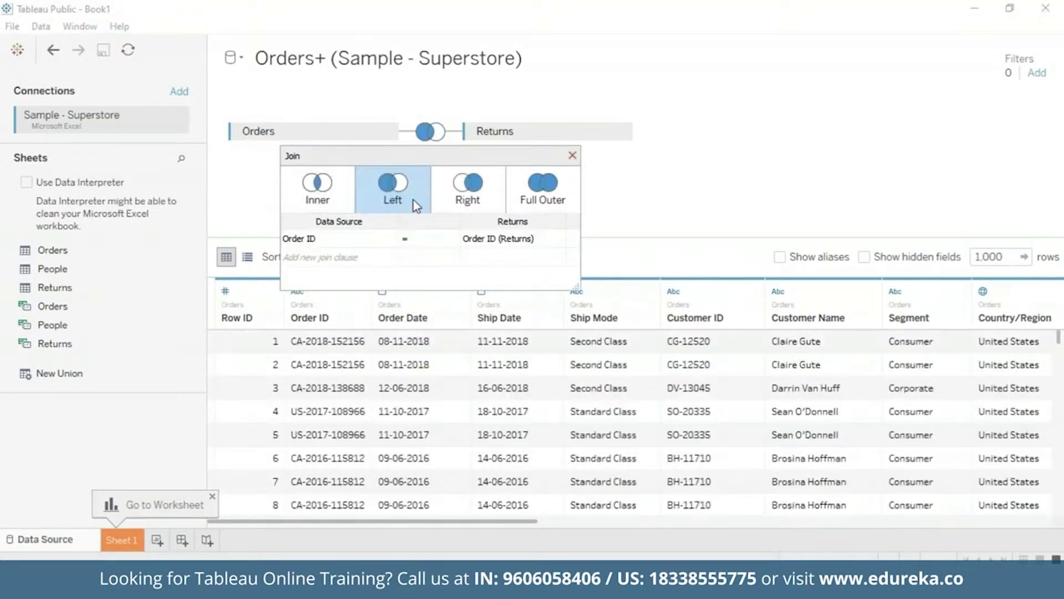
click(572, 156)
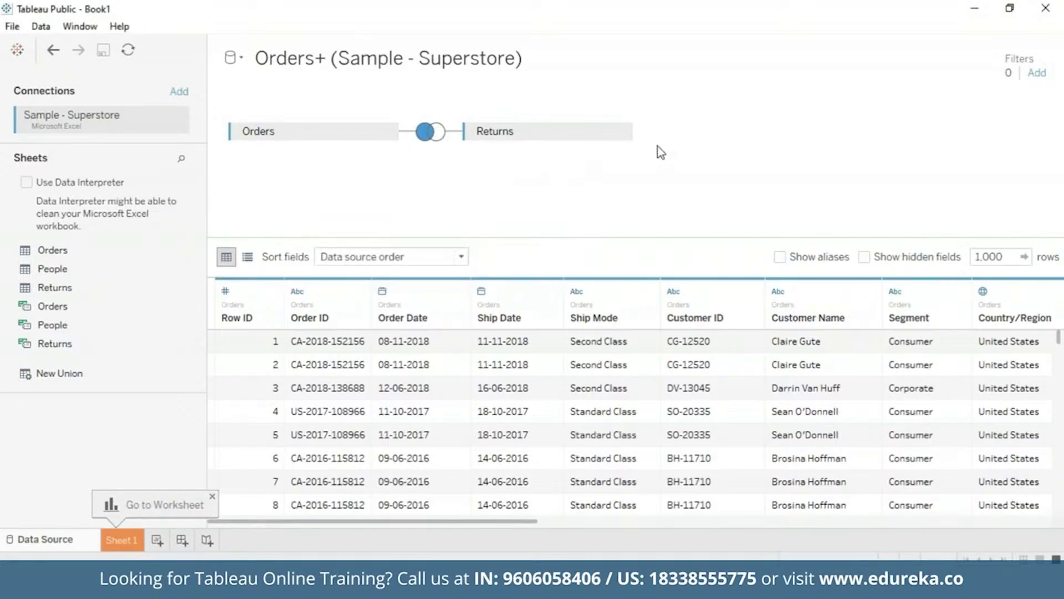
Start a new calculated field on Sheet 1 and name it Returns
click(122, 542)
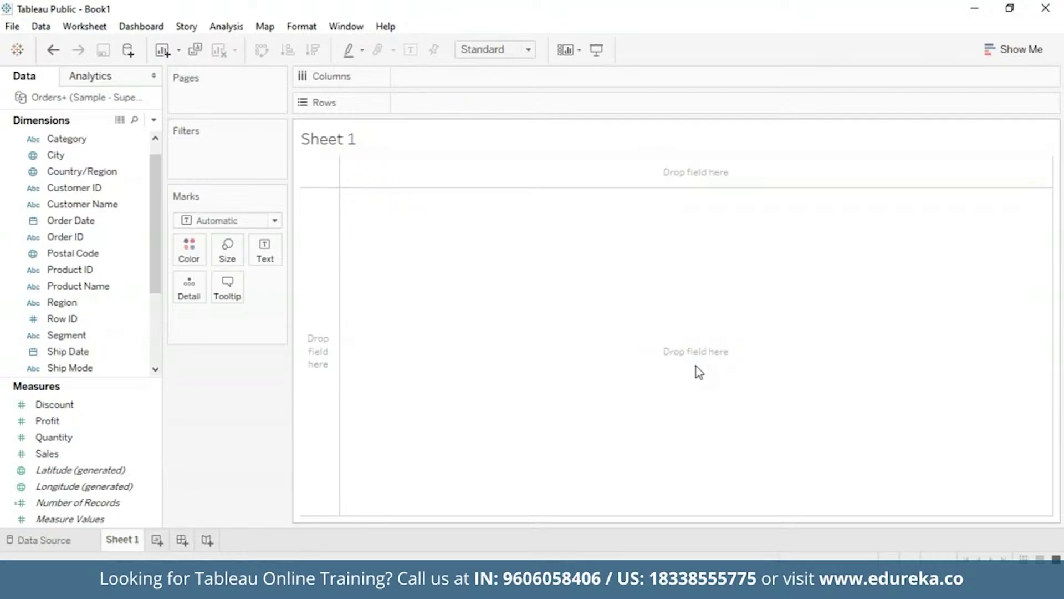
click(225, 28)
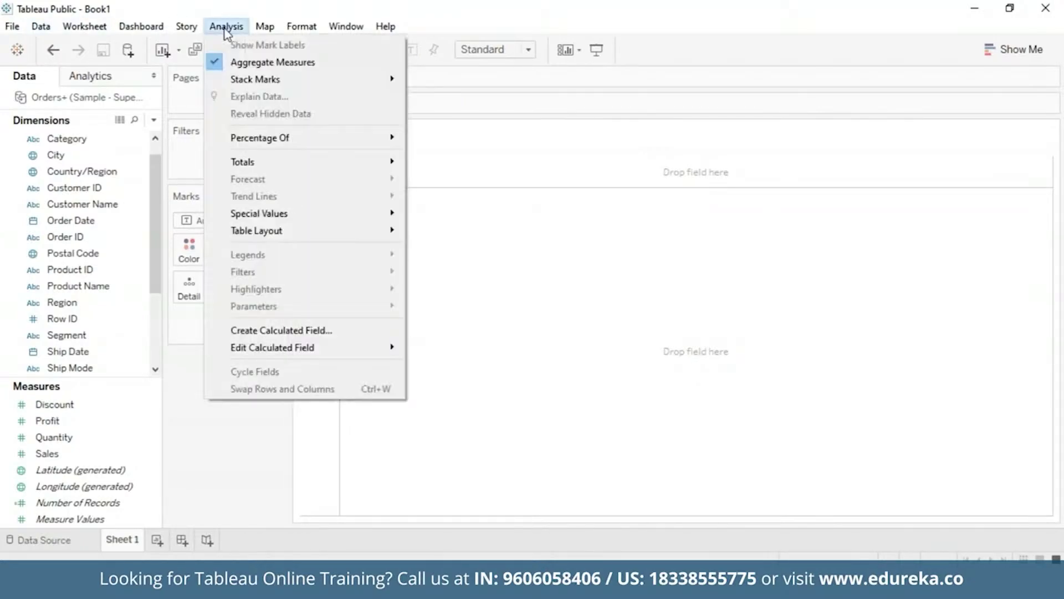
click(266, 331)
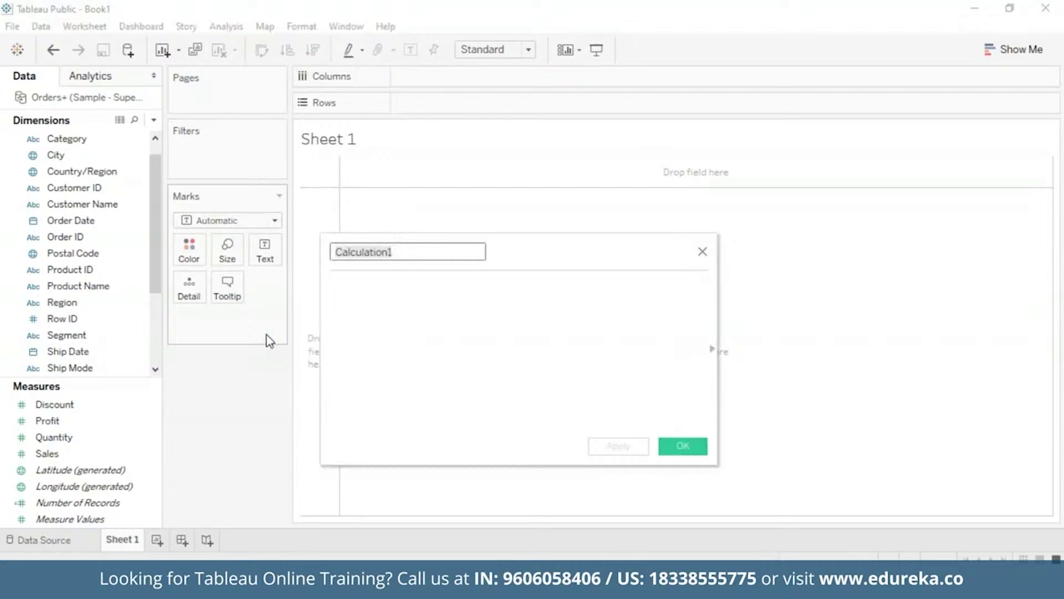
key(BackSpace)
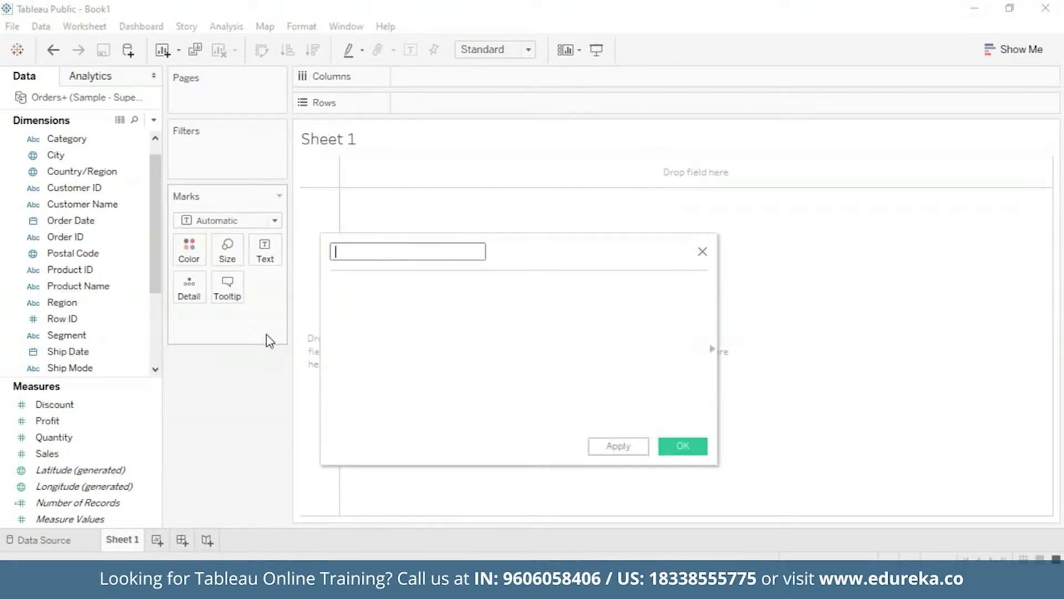
text(Returns)
Enter the formula COUNT([Returned] = "Yes") for the Returns field and save the calculation
click(404, 322)
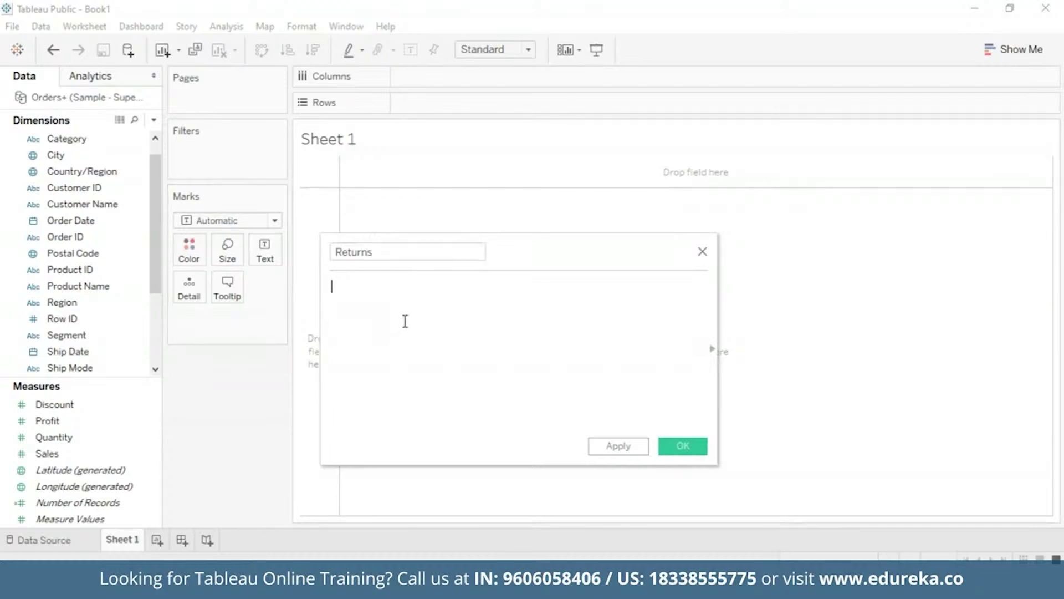
text(Cou)
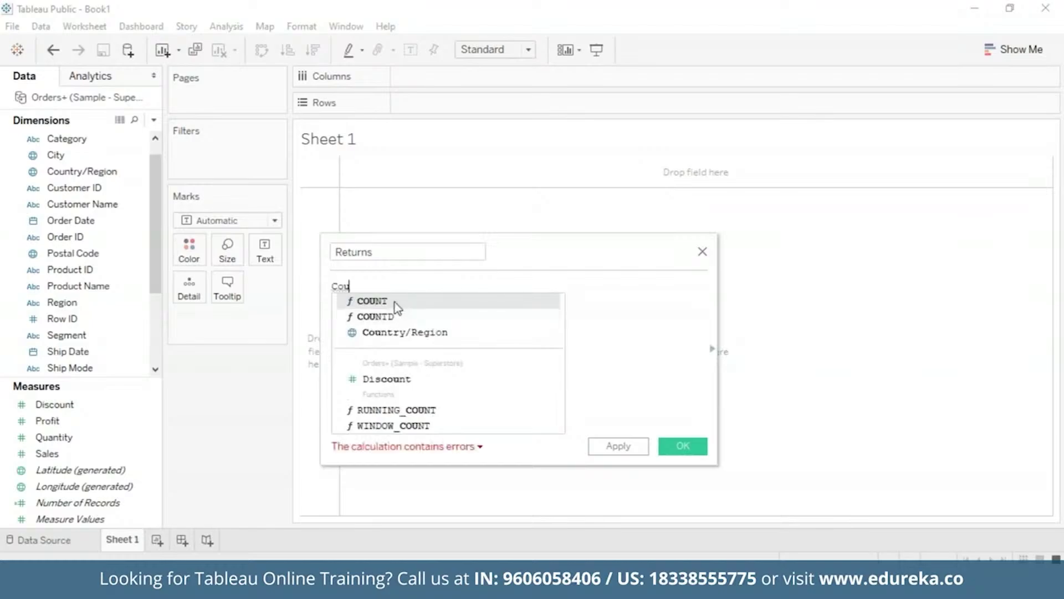
click(397, 306)
text(retu)
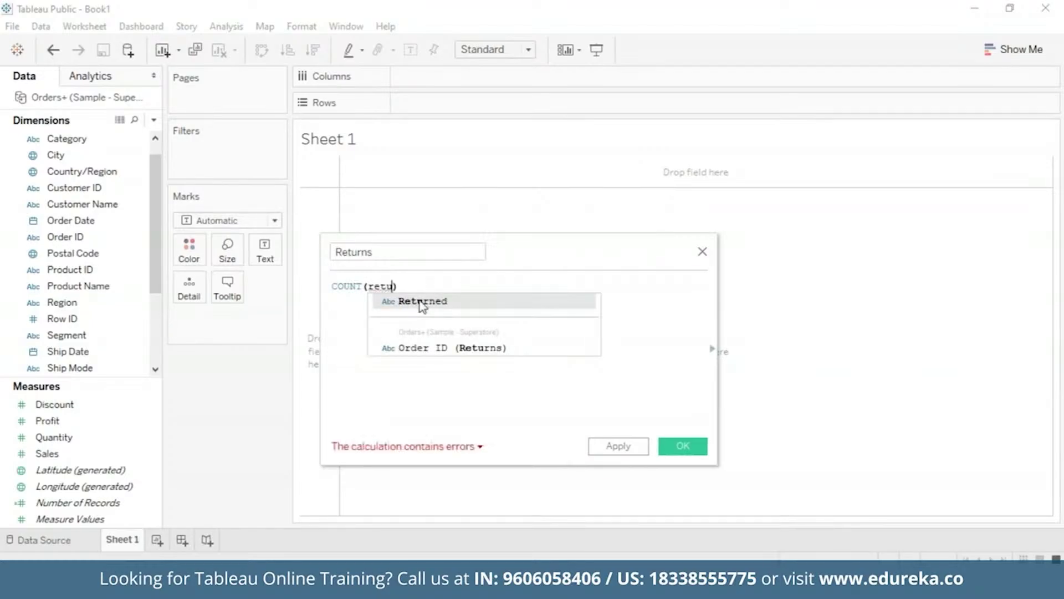
click(422, 304)
click(436, 286)
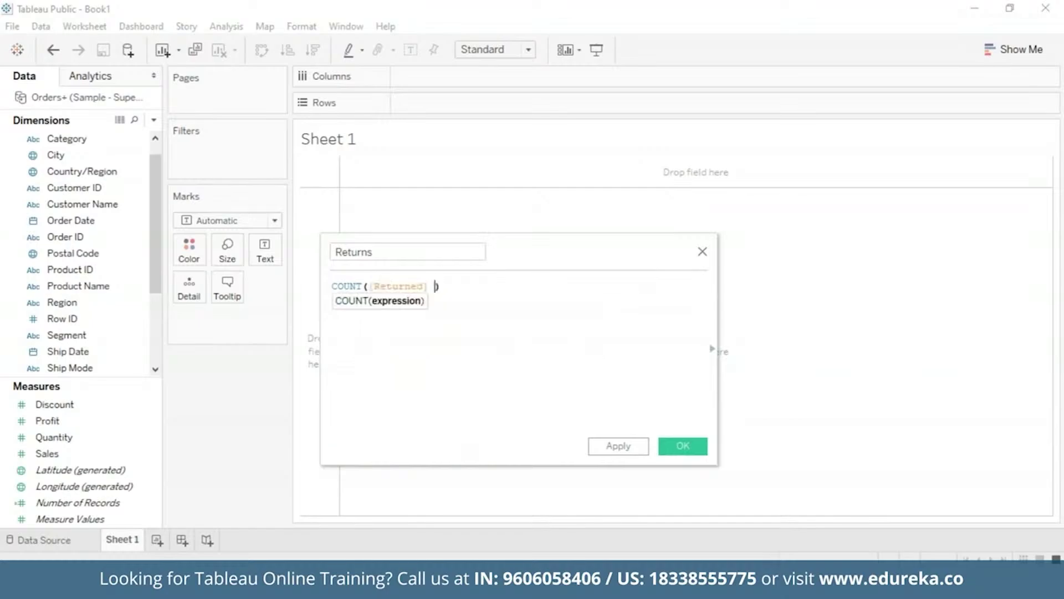
text(= "Yes)
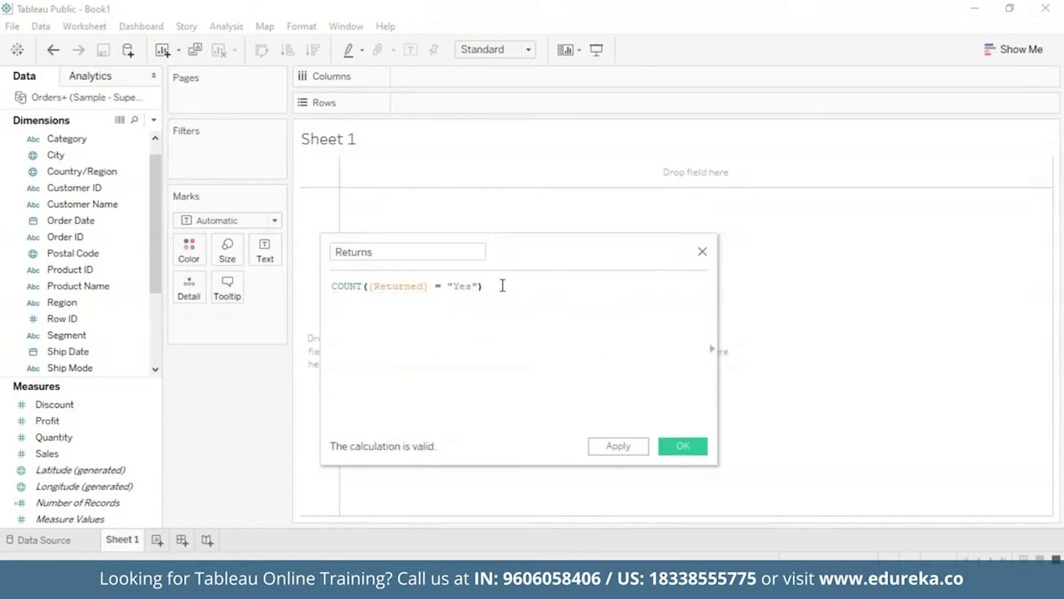
key(End)
click(635, 446)
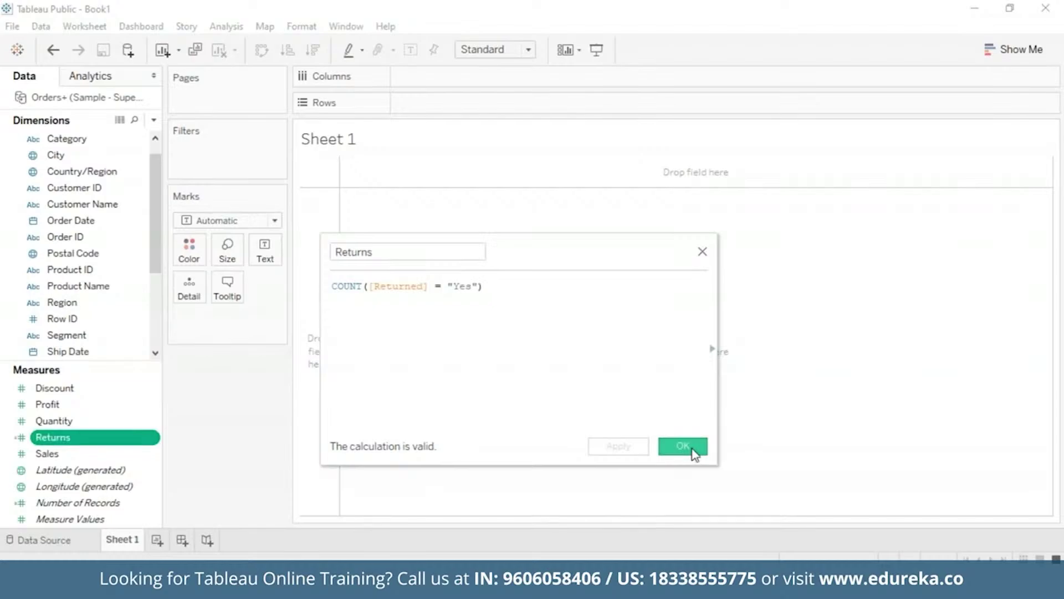
click(683, 446)
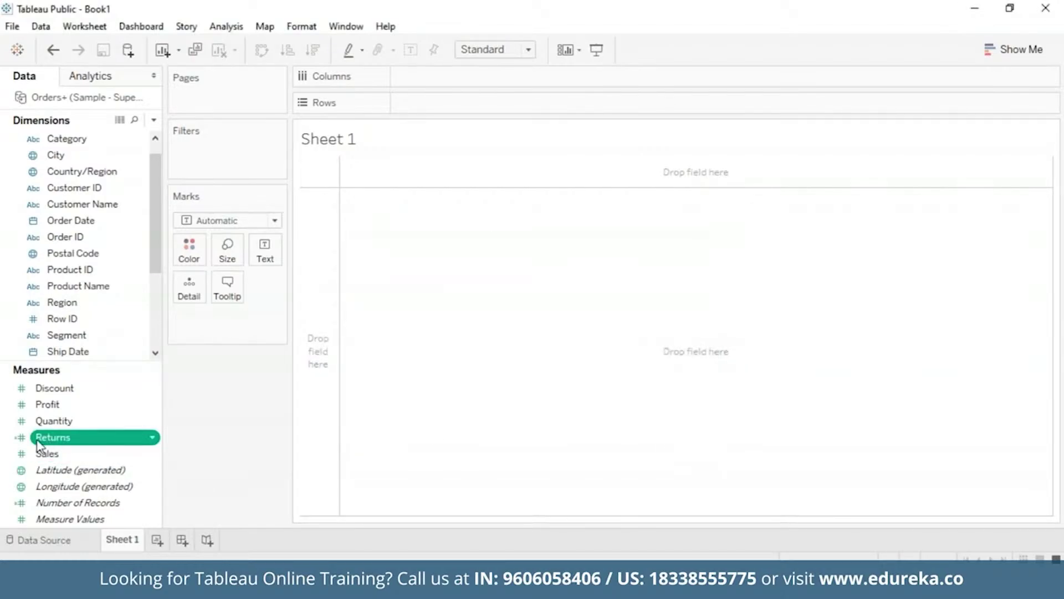
Chart the Returns measure in rows against Sub-Category in columns, sorted in descending order
drag(37, 443, 35, 431)
scroll(158, 175, up, 1)
drag(158, 174, 162, 231)
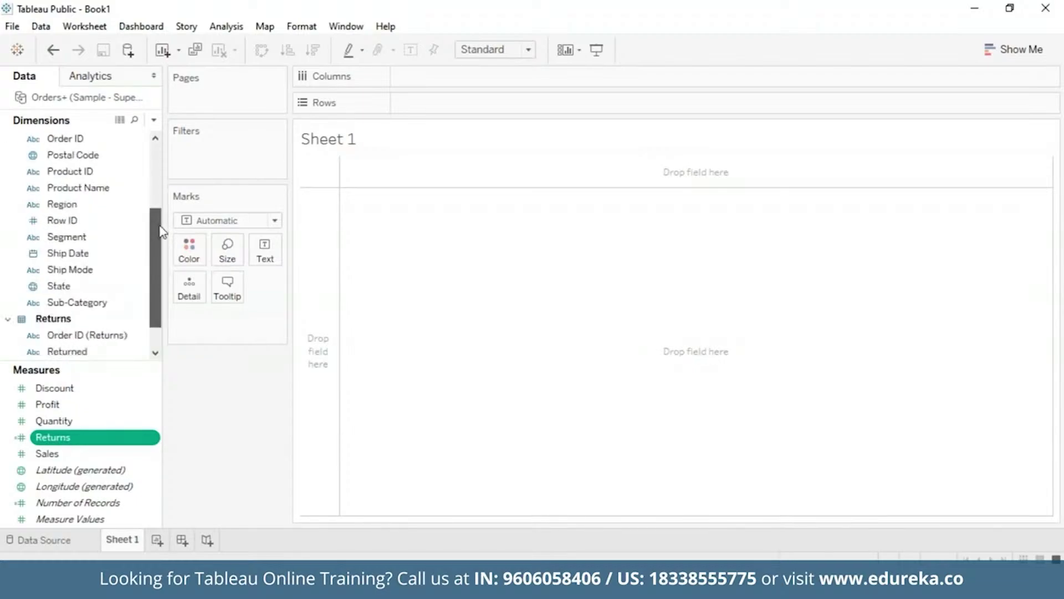
mouse_move(83, 302)
mouse_down()
mouse_move(219, 202)
mouse_move(470, 83)
mouse_up()
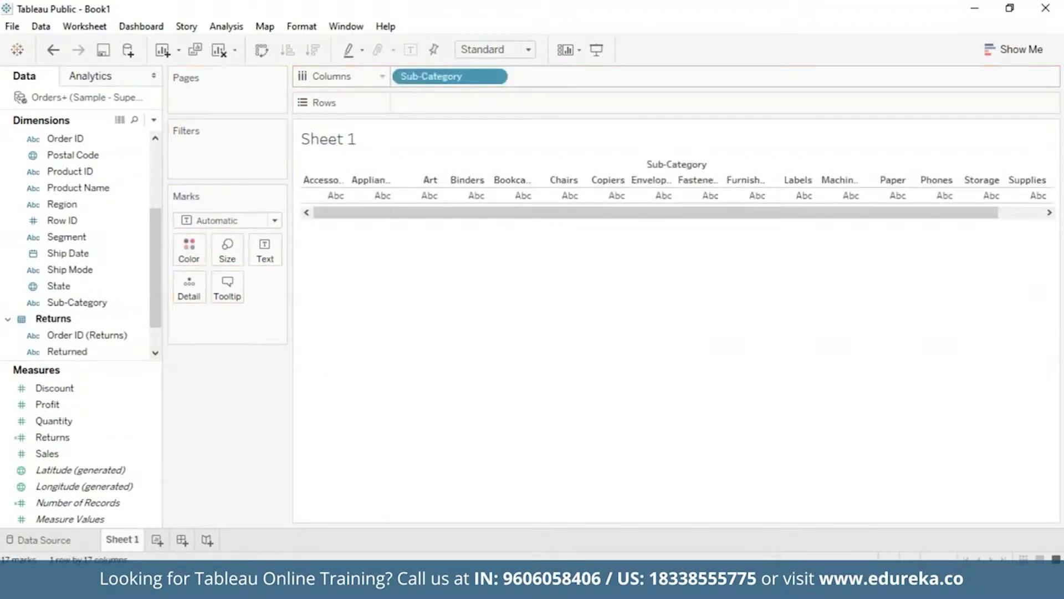
drag(88, 437, 458, 100)
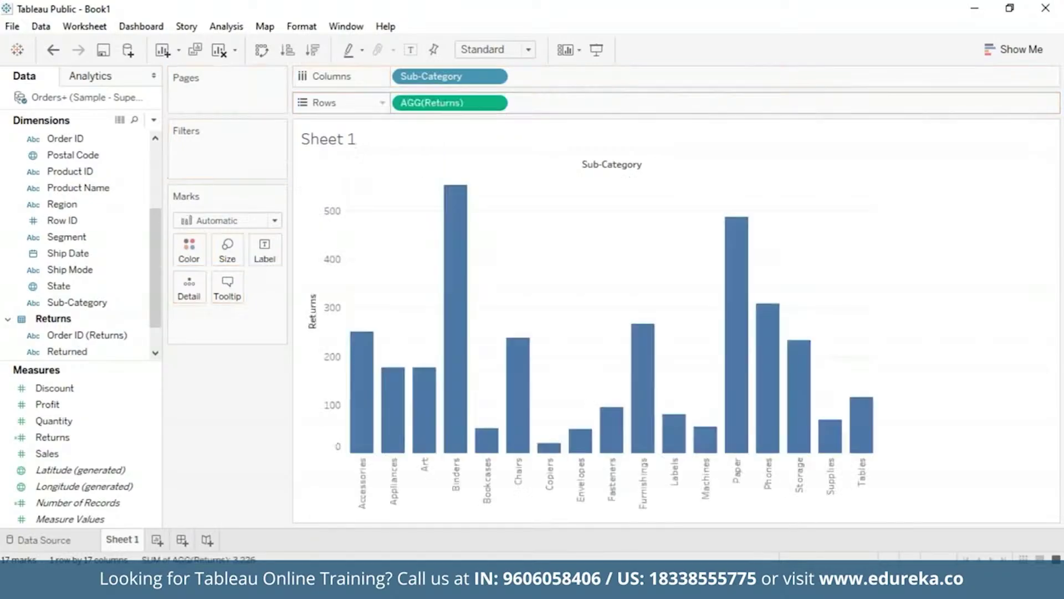
click(320, 55)
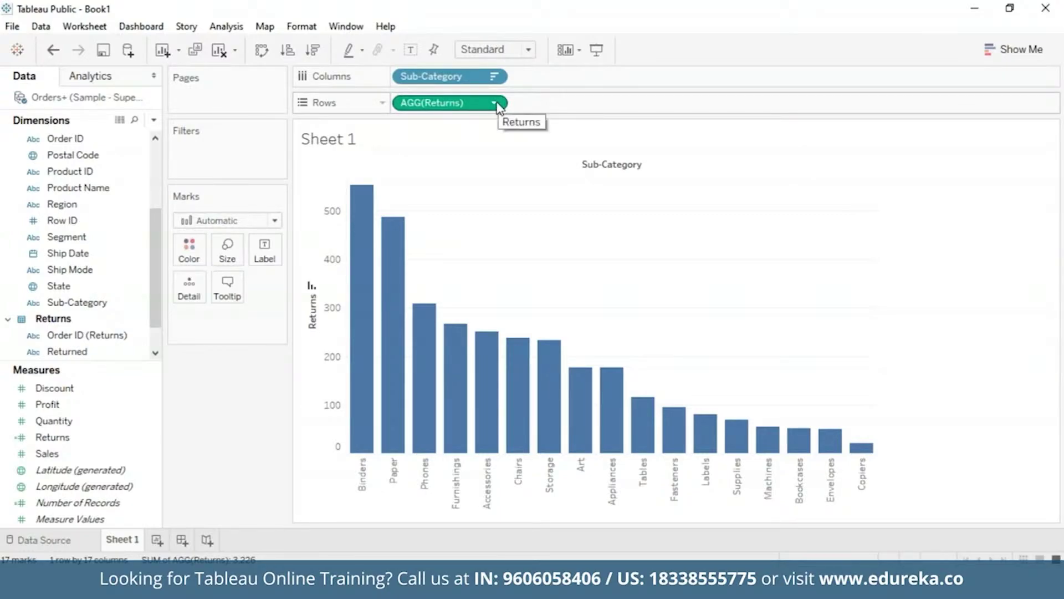
Add a second copy of the Returns measure to the rows and make it a dual axis
drag(83, 438, 565, 105)
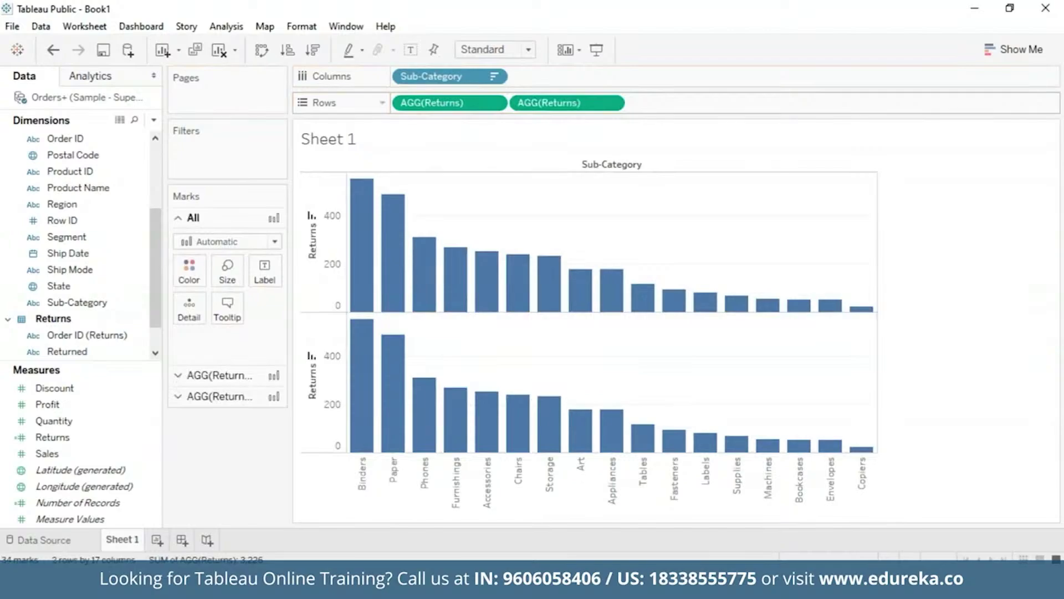
click(612, 104)
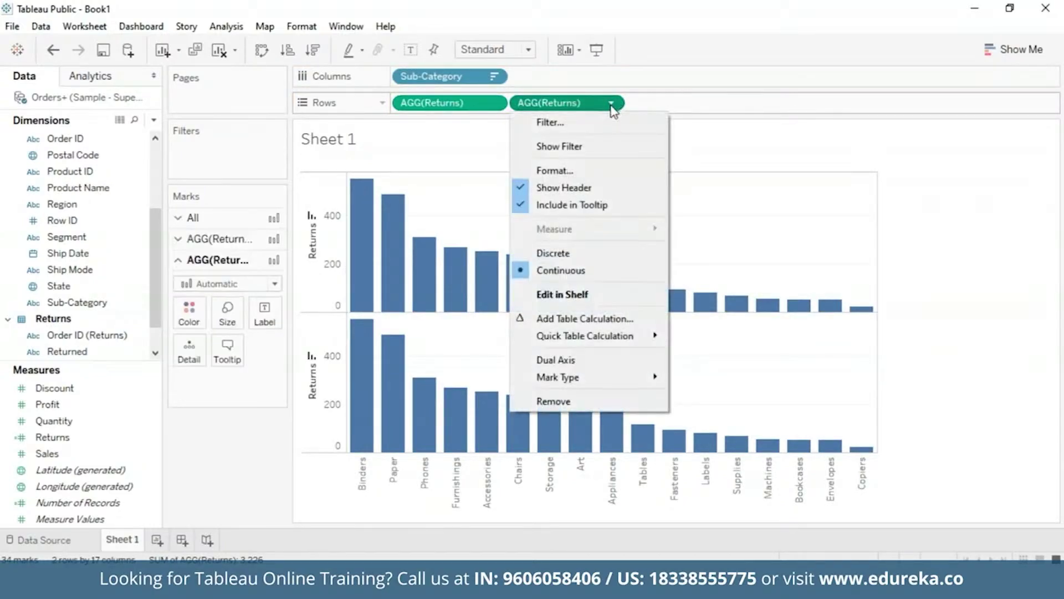
click(588, 362)
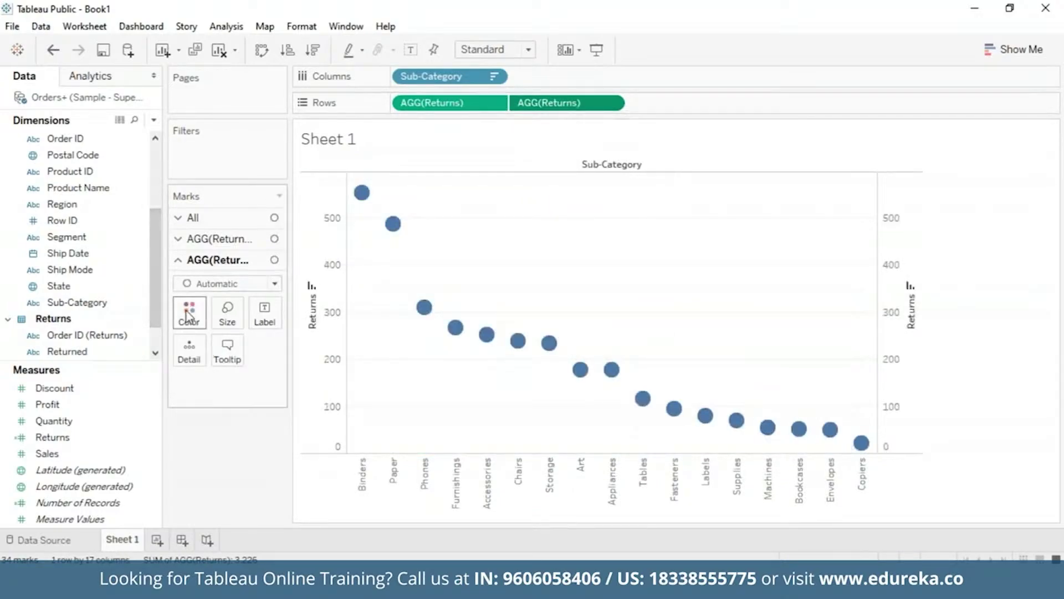
Set the mark type to Bar for the first Returns measure and Line for the second
click(182, 238)
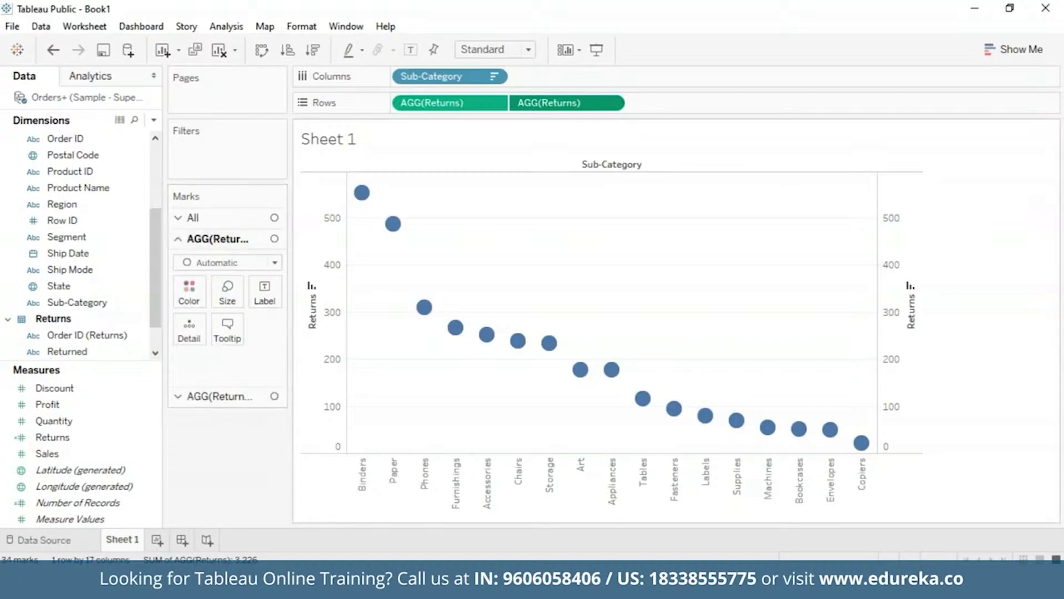
click(274, 263)
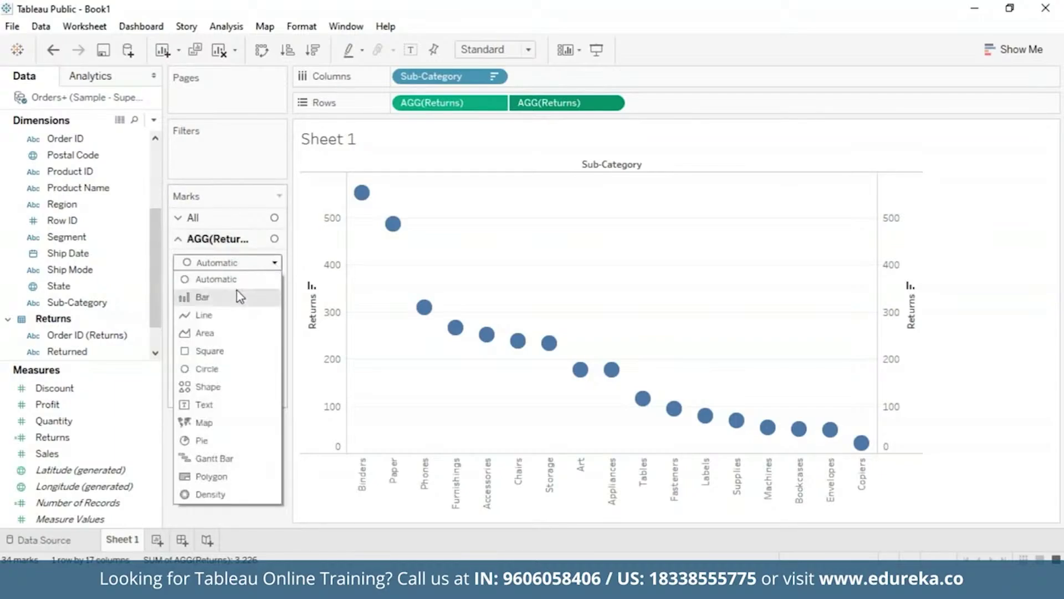
click(234, 296)
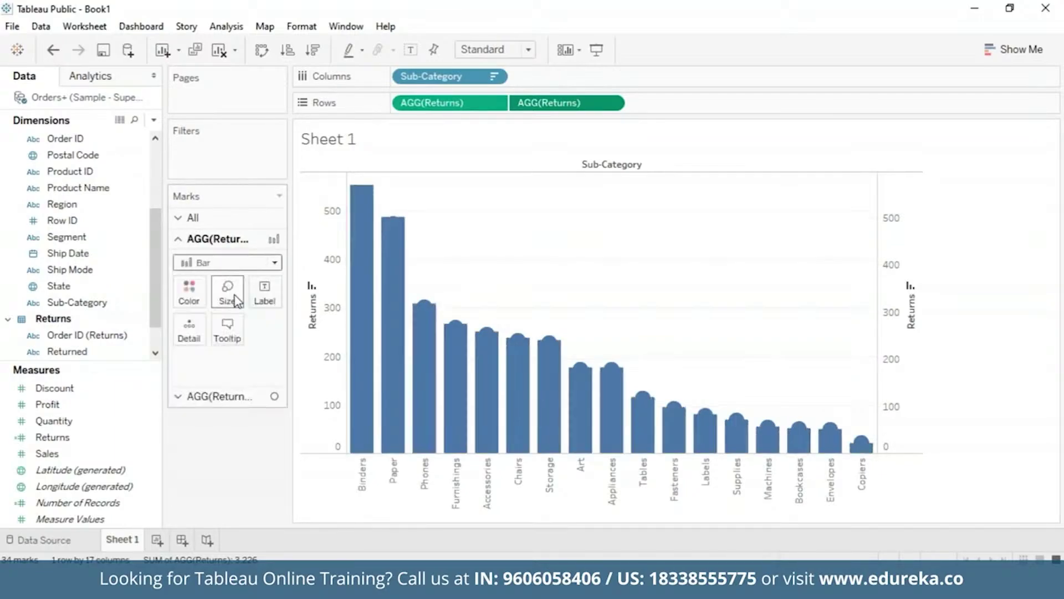
click(255, 399)
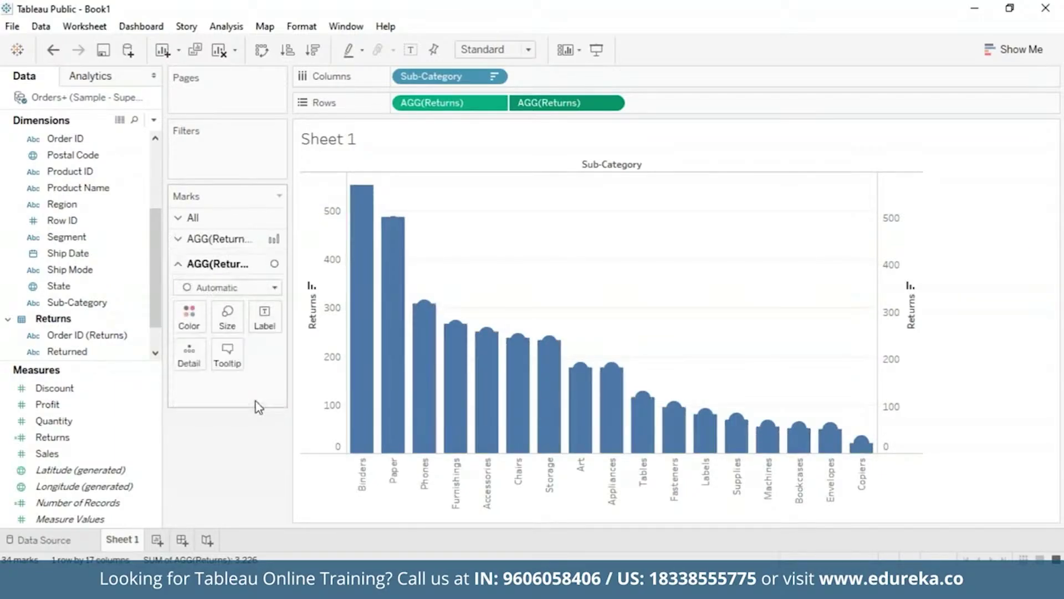
click(276, 285)
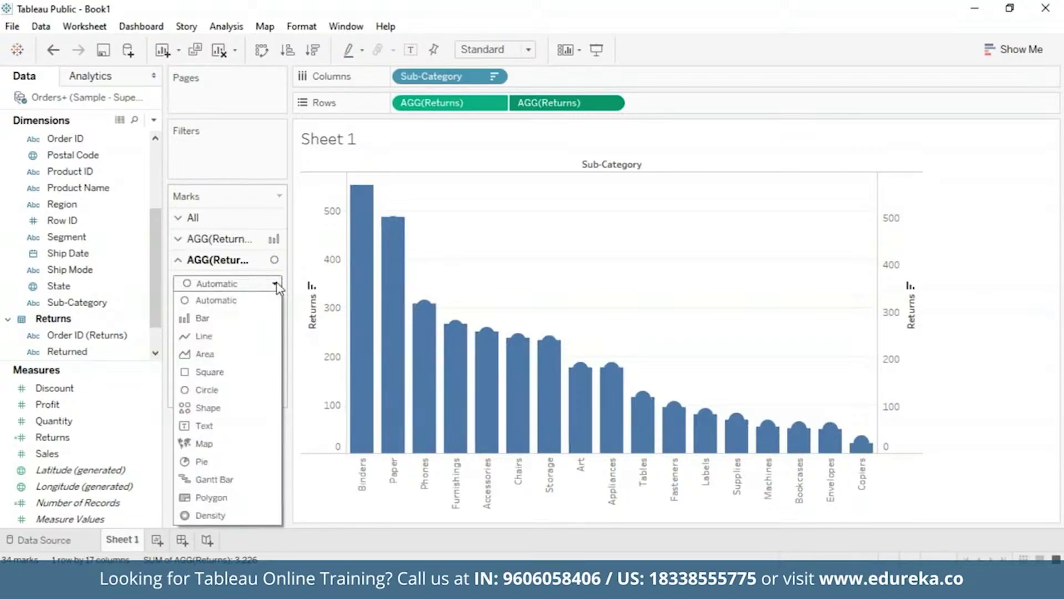
click(224, 338)
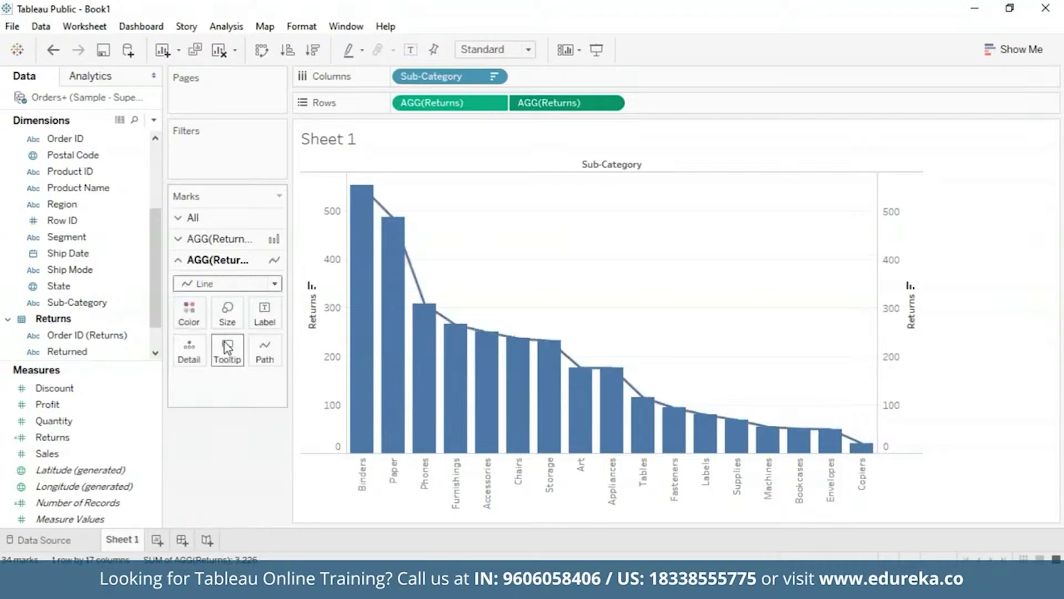
Colour the line of the second Returns measure orange
click(198, 314)
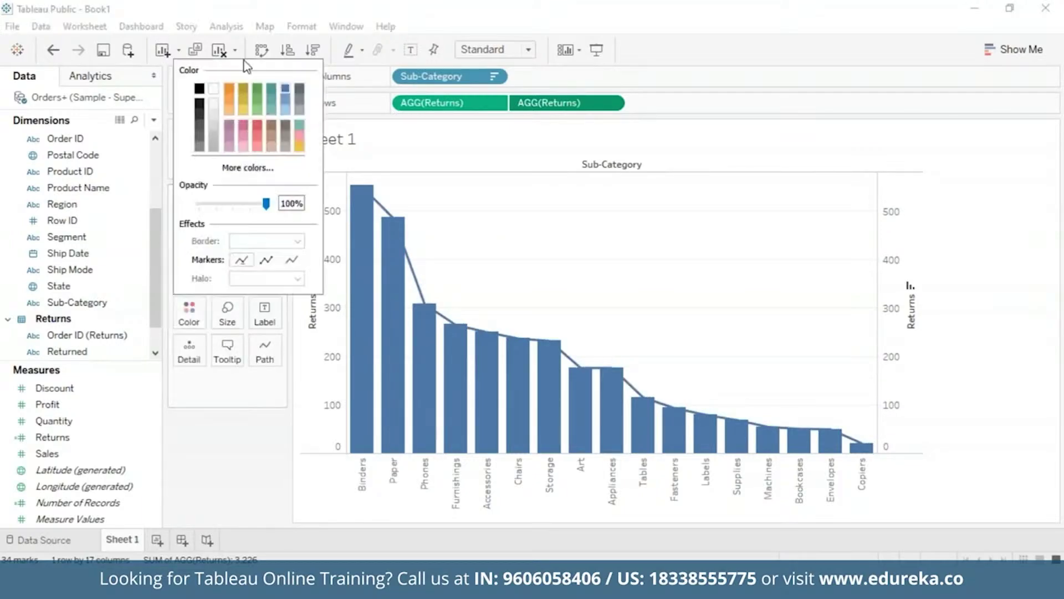
click(230, 92)
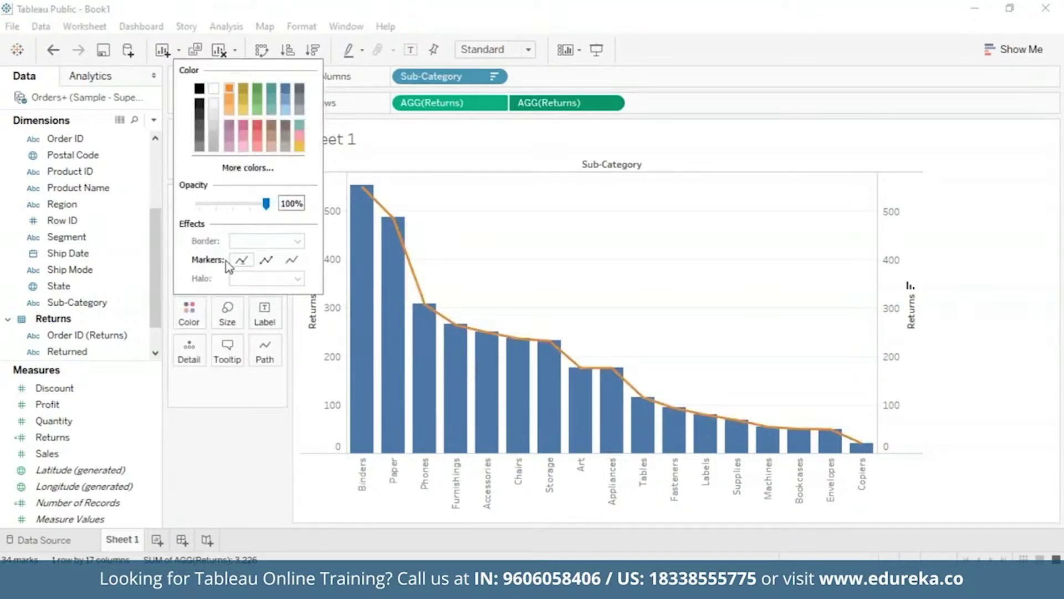
click(221, 395)
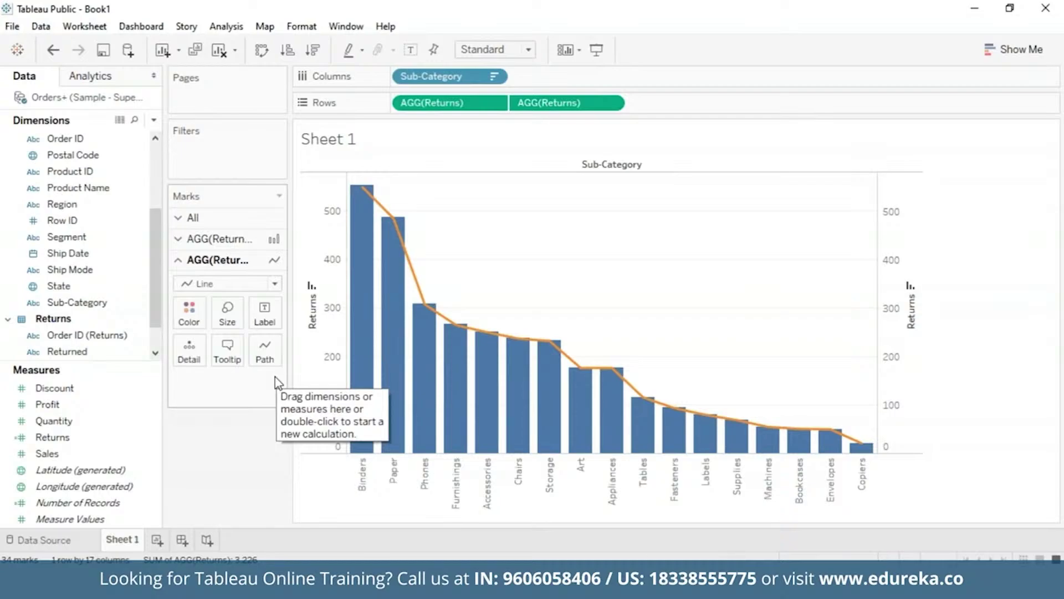
Colour the bars of the first Returns measure dark blue (#00557f)
click(210, 239)
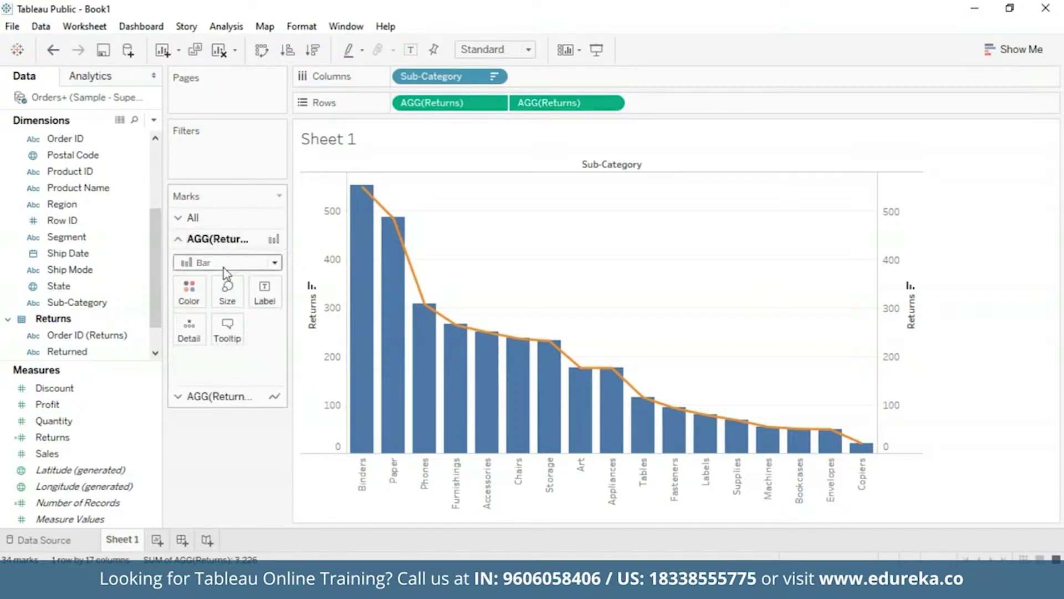
click(188, 291)
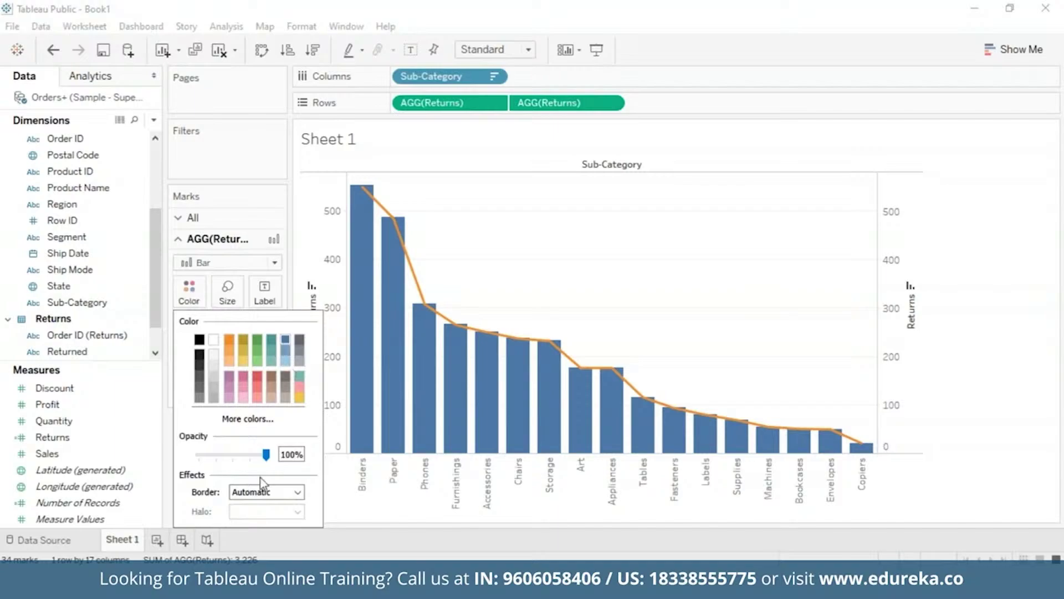
click(269, 419)
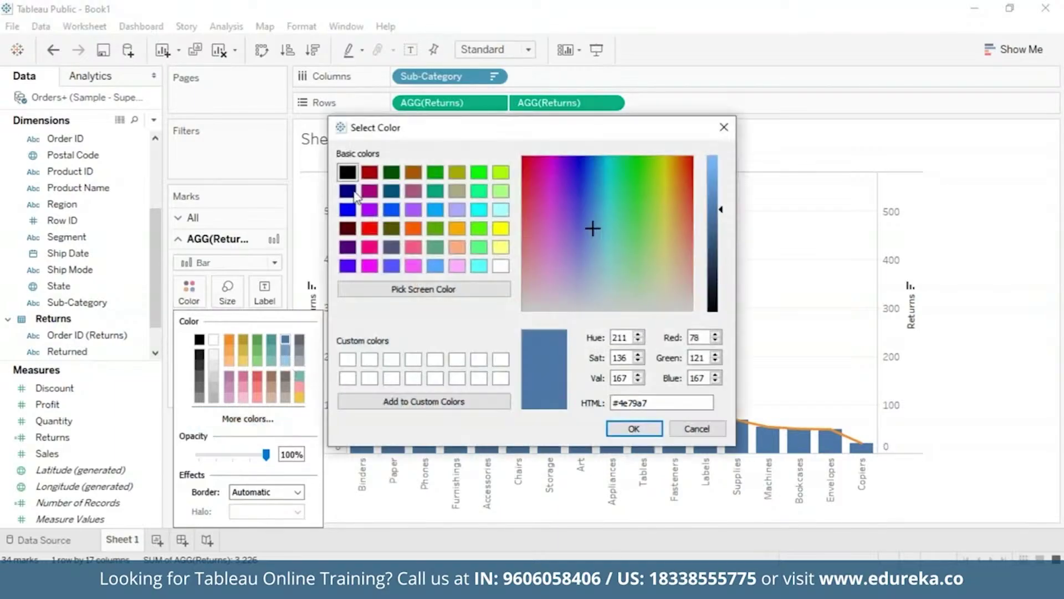
click(391, 191)
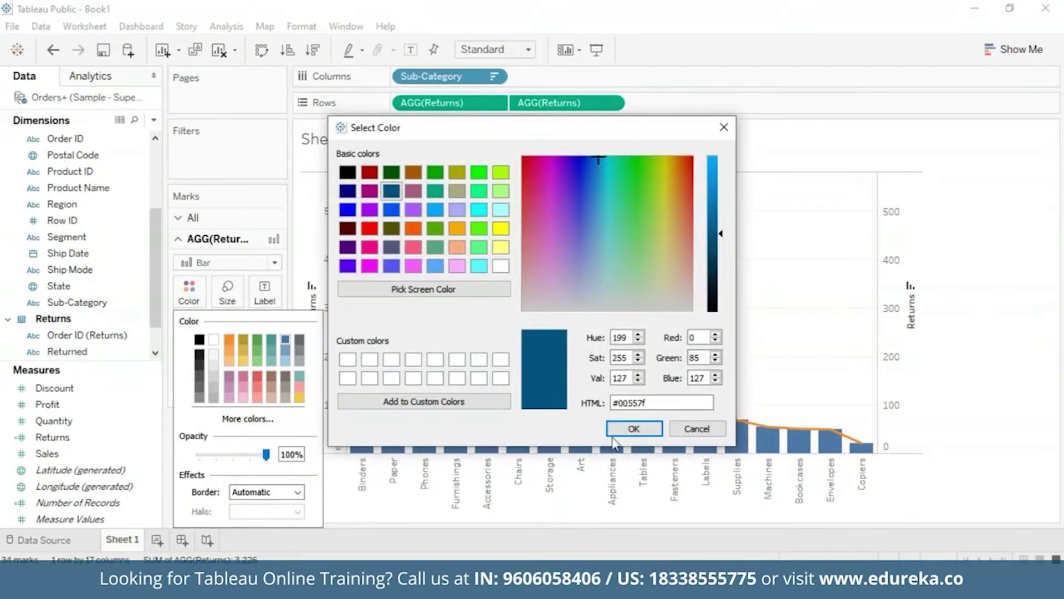
click(633, 429)
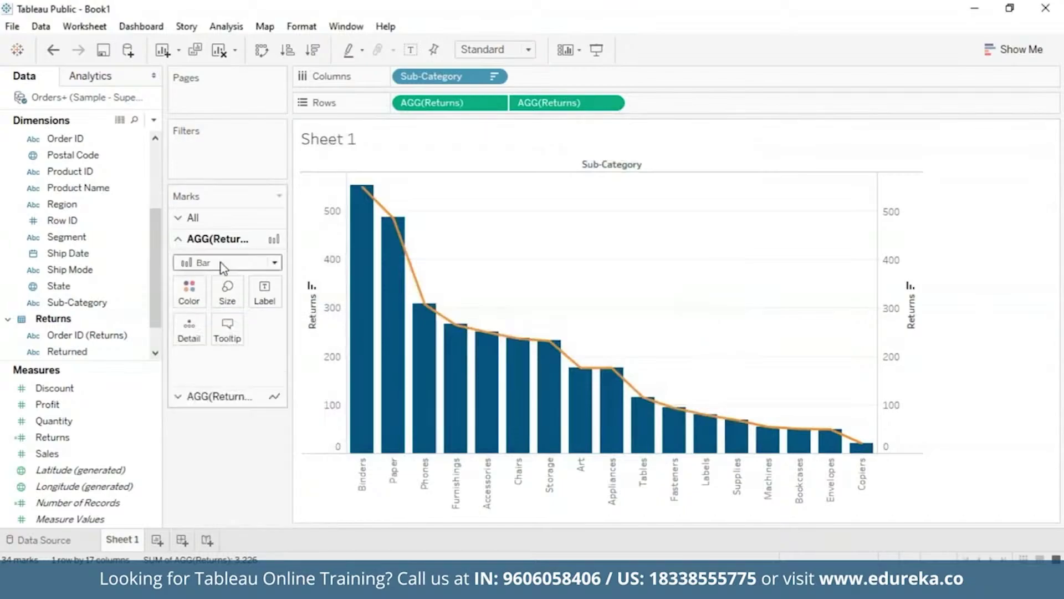
Apply a Running Total quick table calculation to the second Returns measure in the rows
click(177, 396)
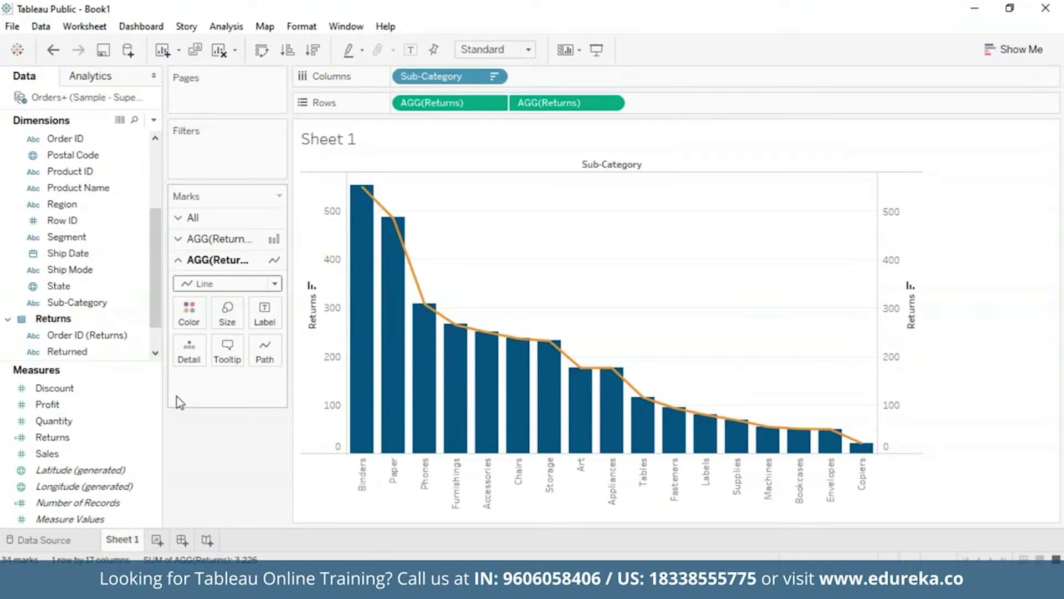
right_click(574, 106)
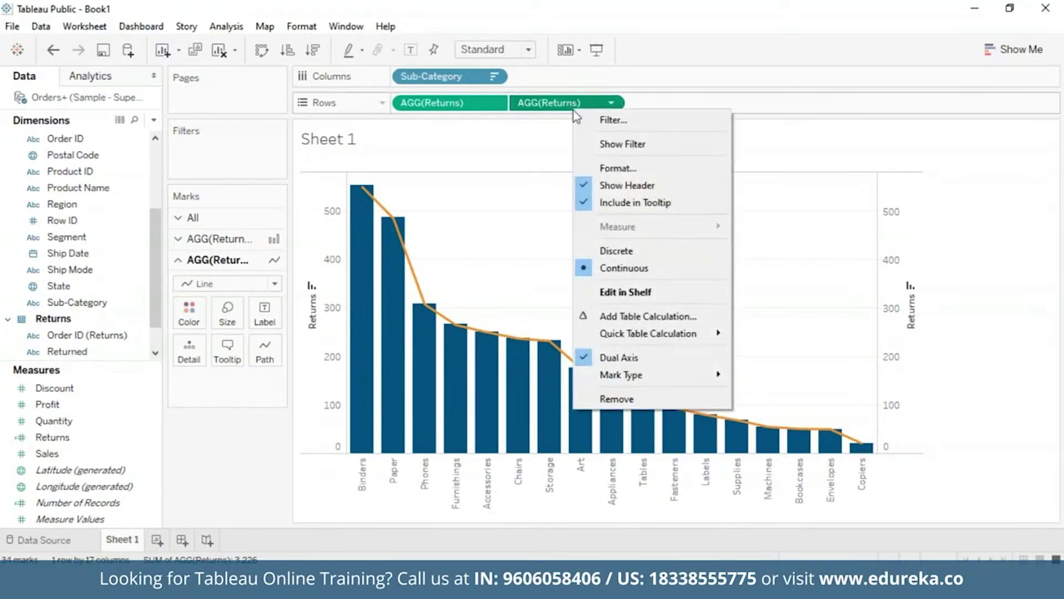
mouse_move(723, 332)
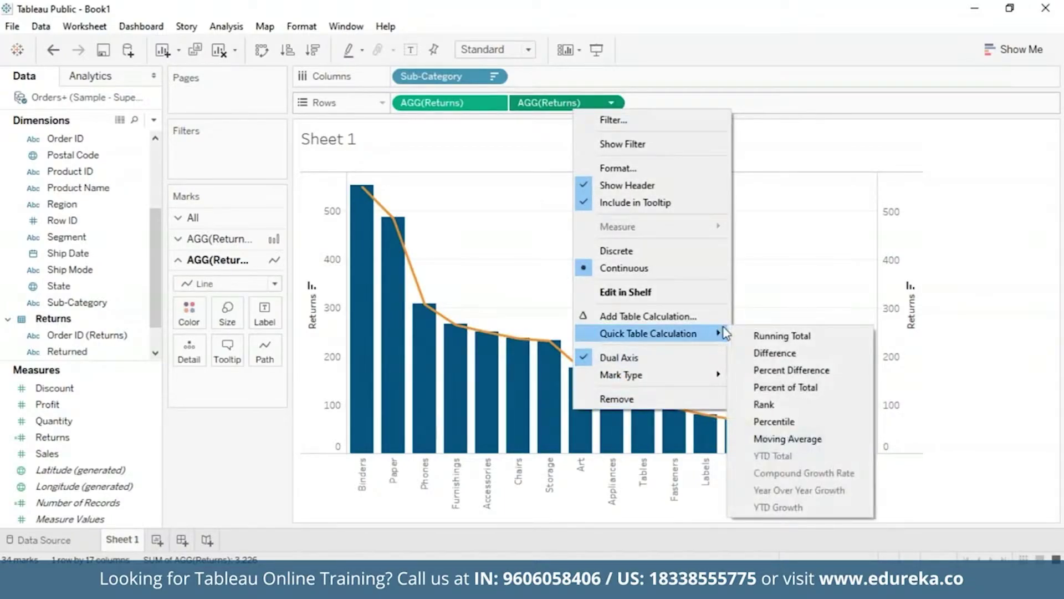
click(788, 339)
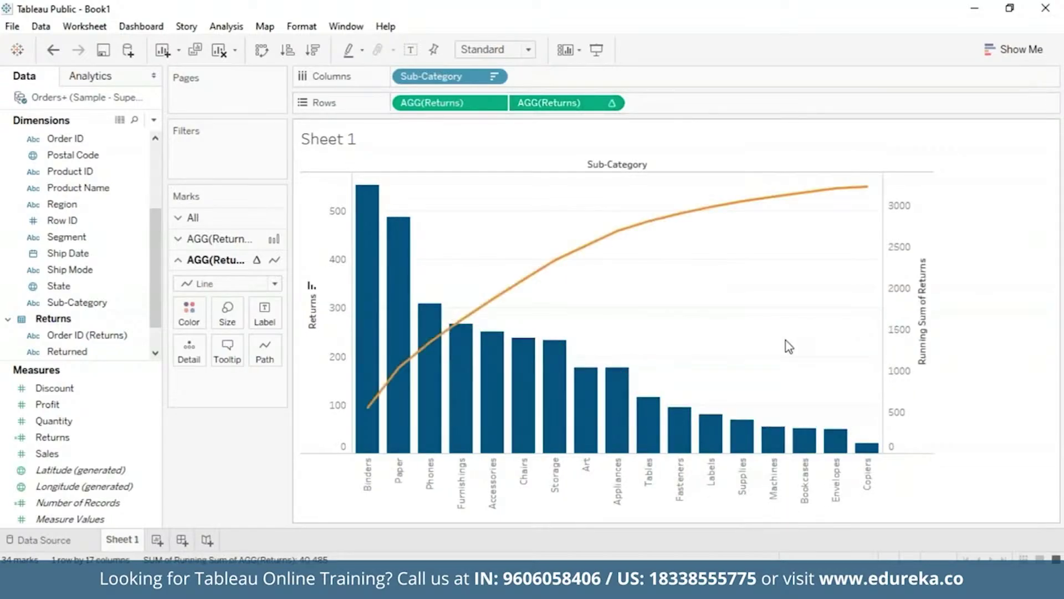
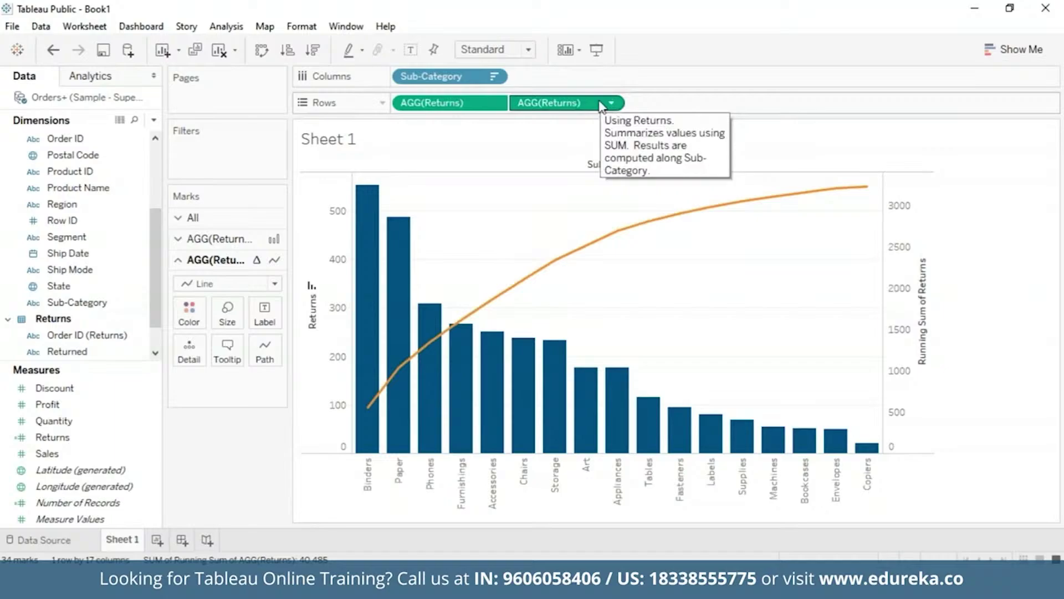
Add a secondary Percent of Total calculation, computed across the table, to the second Returns measure's running total
click(610, 103)
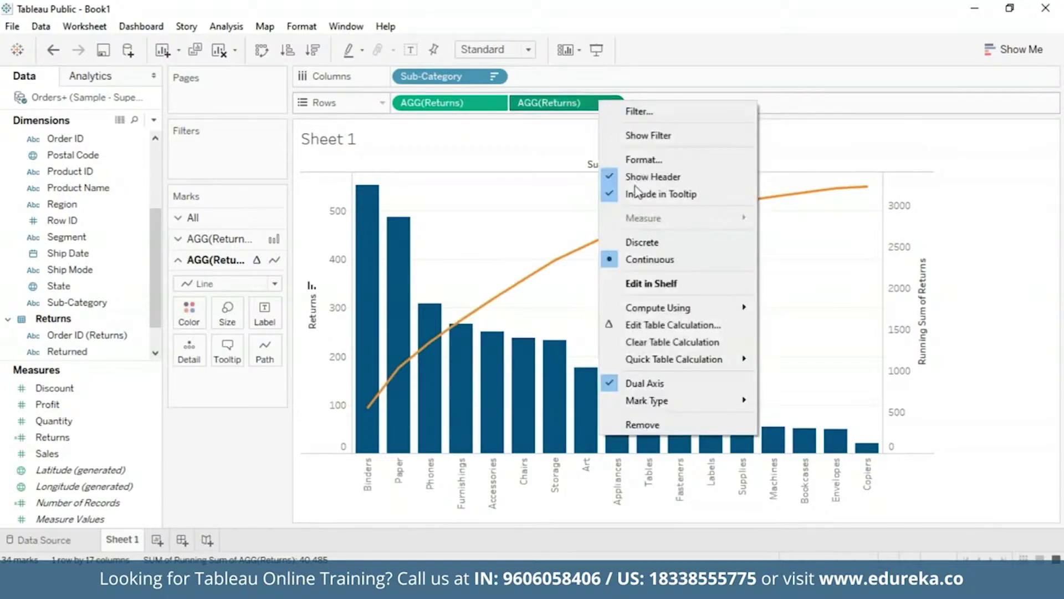
click(687, 327)
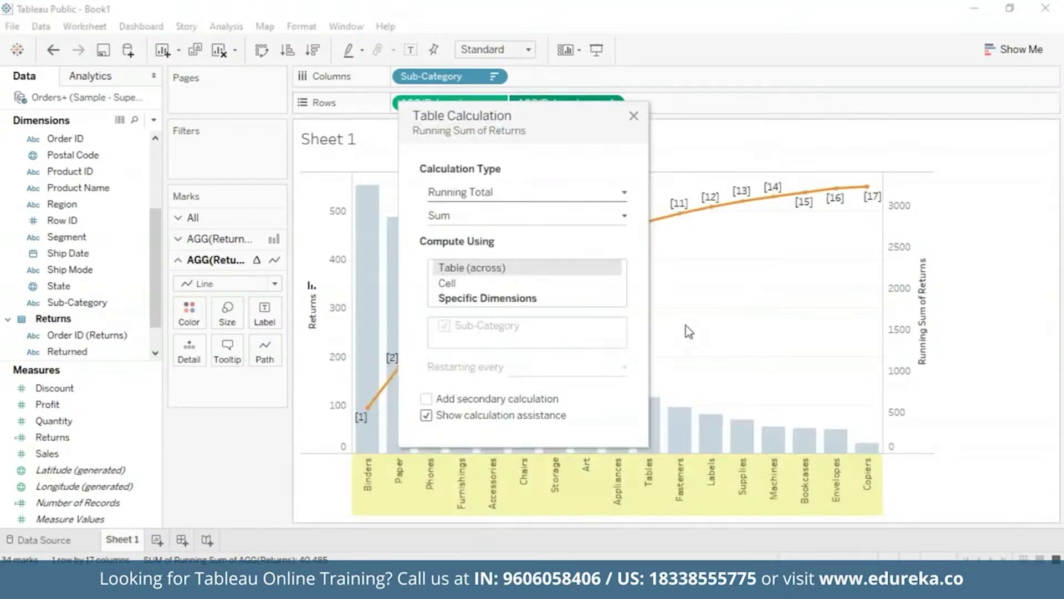
click(426, 413)
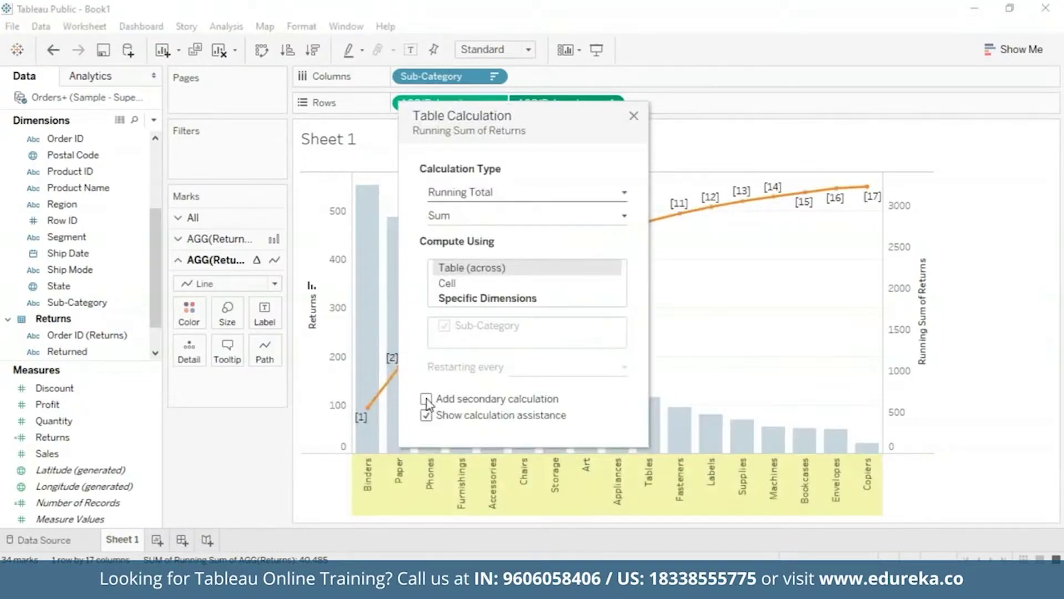
click(427, 399)
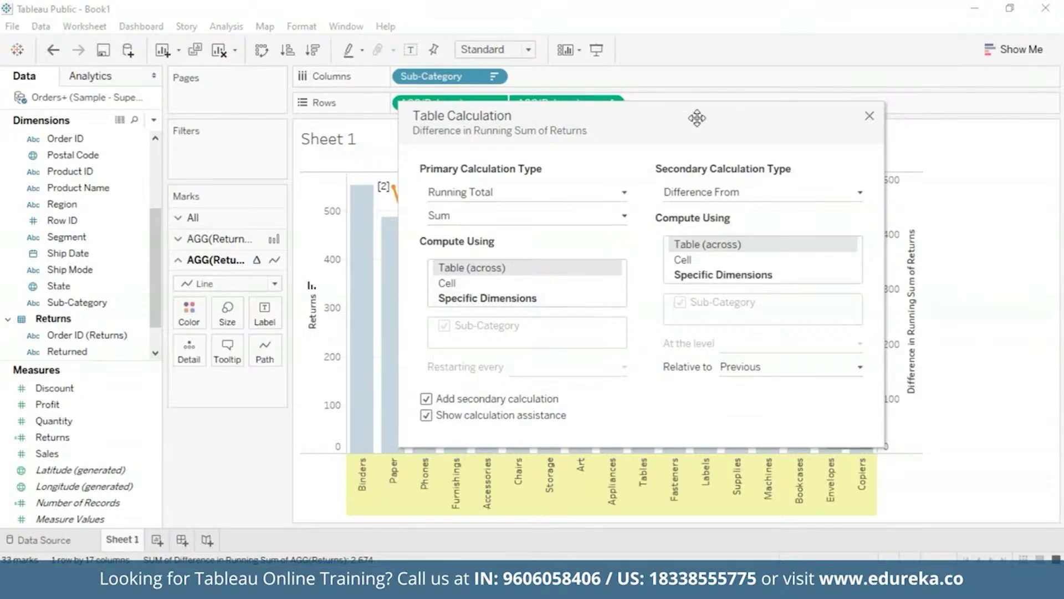
drag(697, 117, 564, 125)
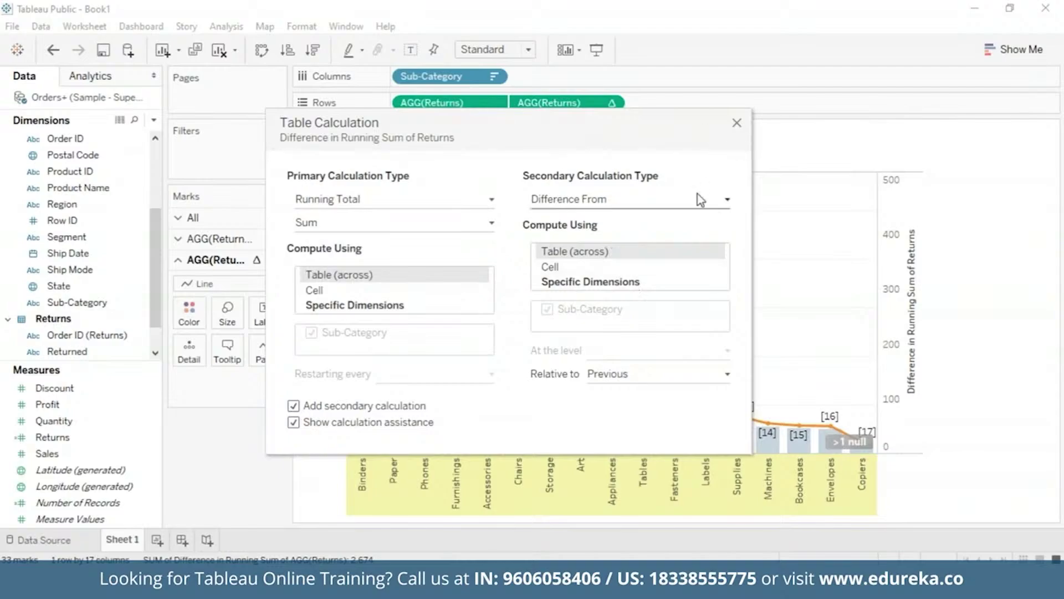
click(727, 201)
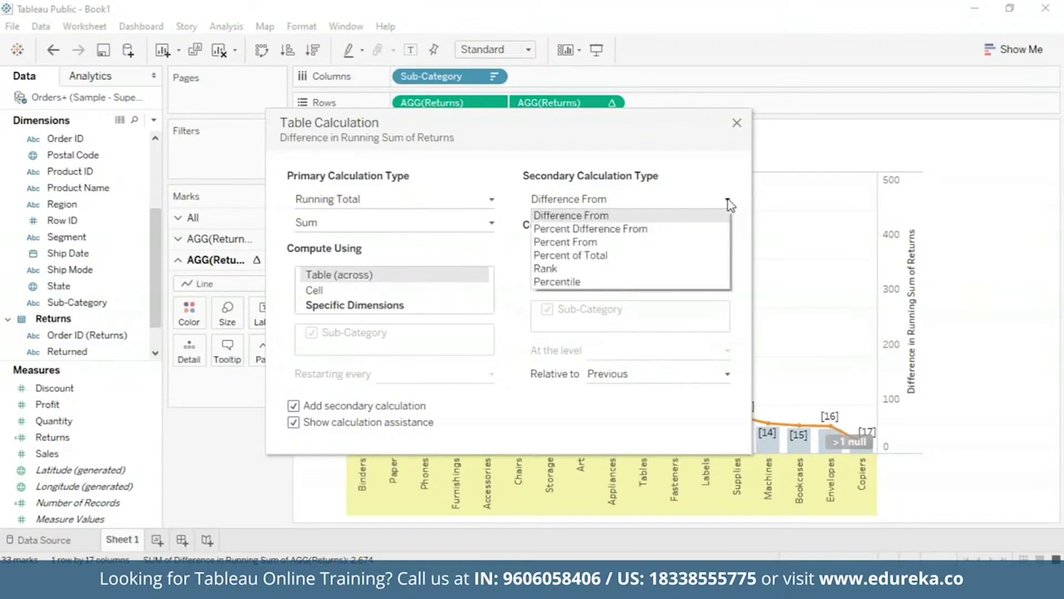
click(656, 256)
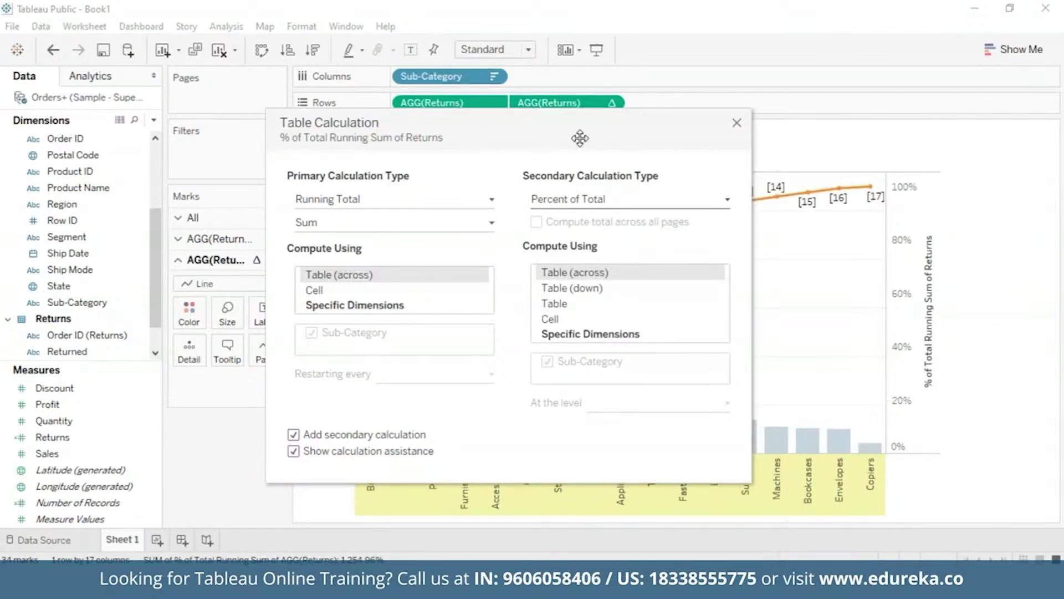
drag(545, 122, 220, 75)
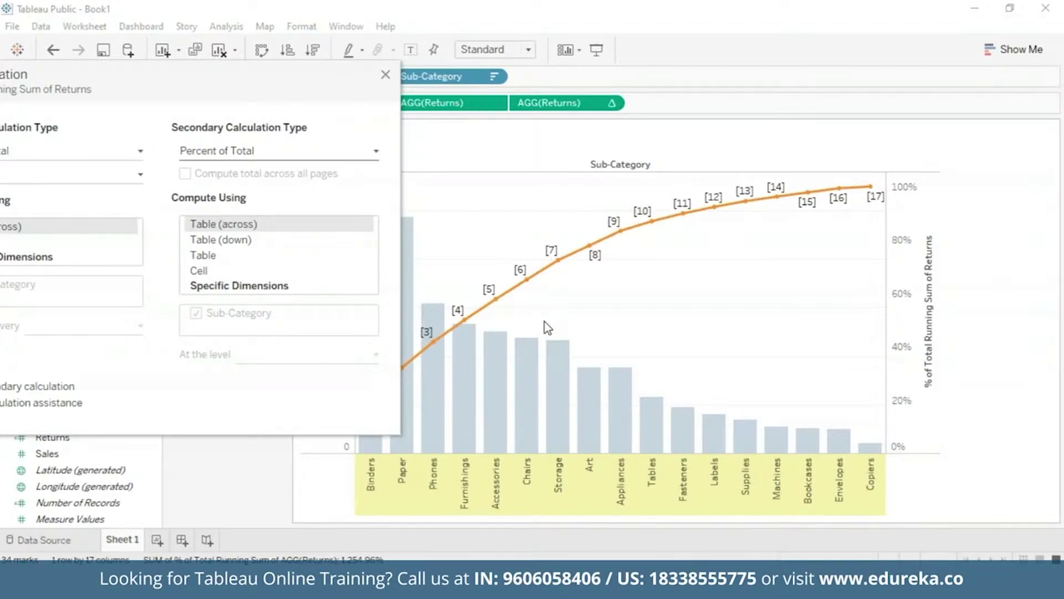
drag(252, 86, 411, 92)
click(545, 80)
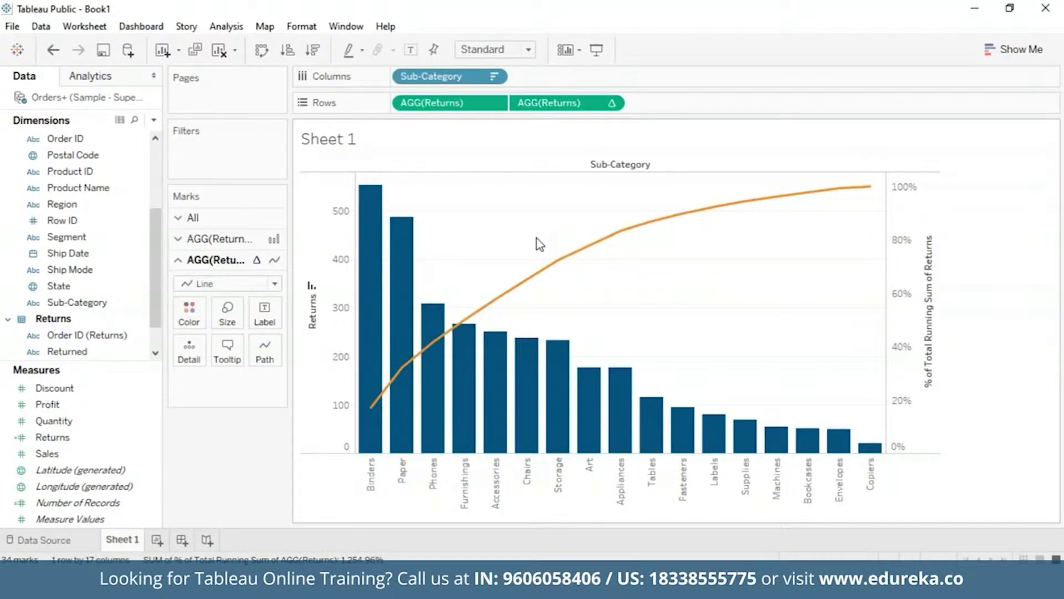
Inspect the returns and cumulative percentages for the Binders, Paper and Phones bars
mouse_move(368, 195)
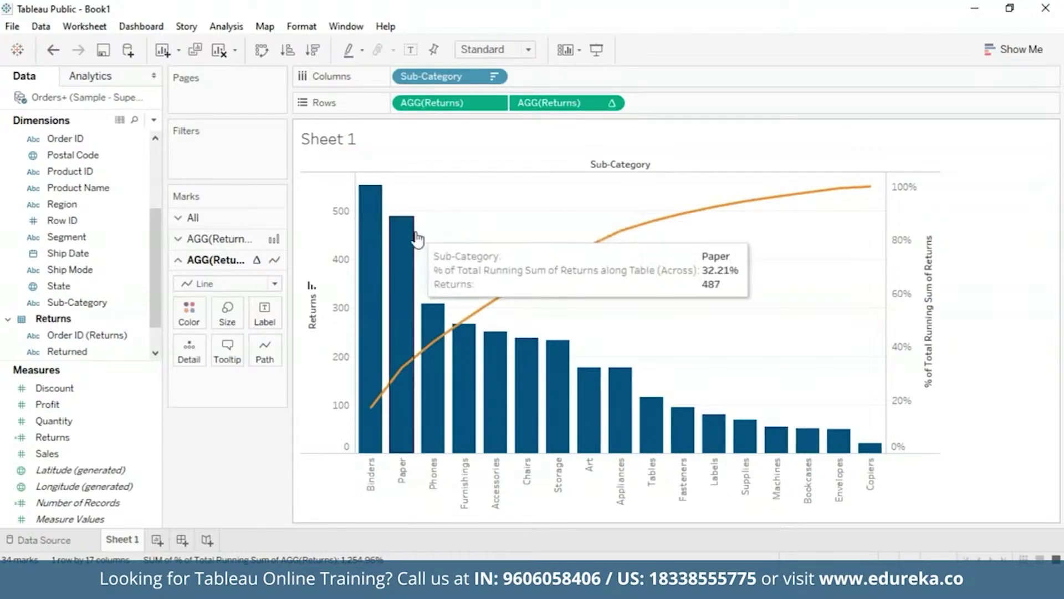
mouse_move(441, 311)
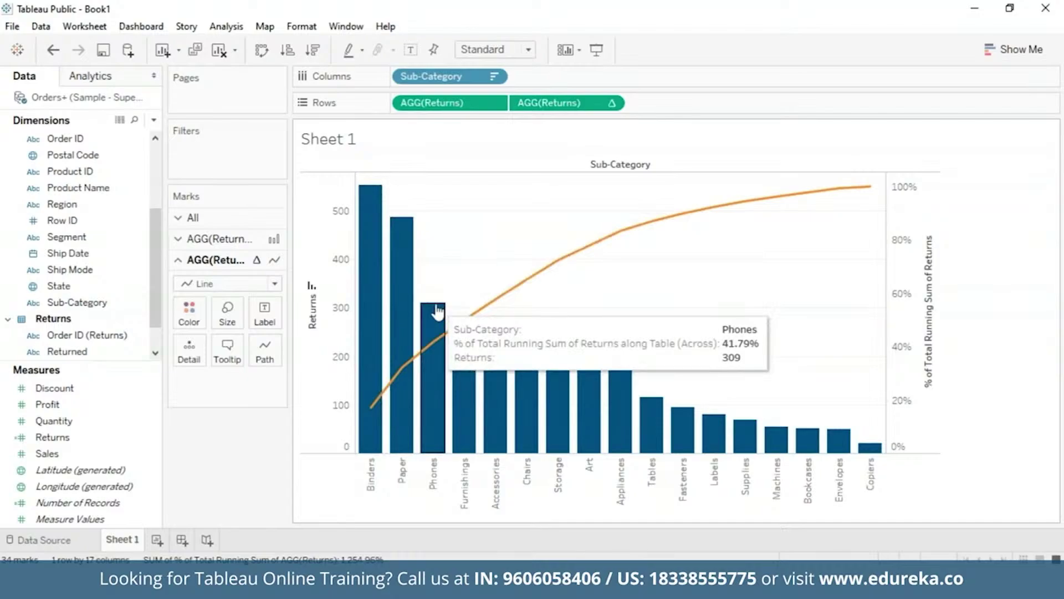